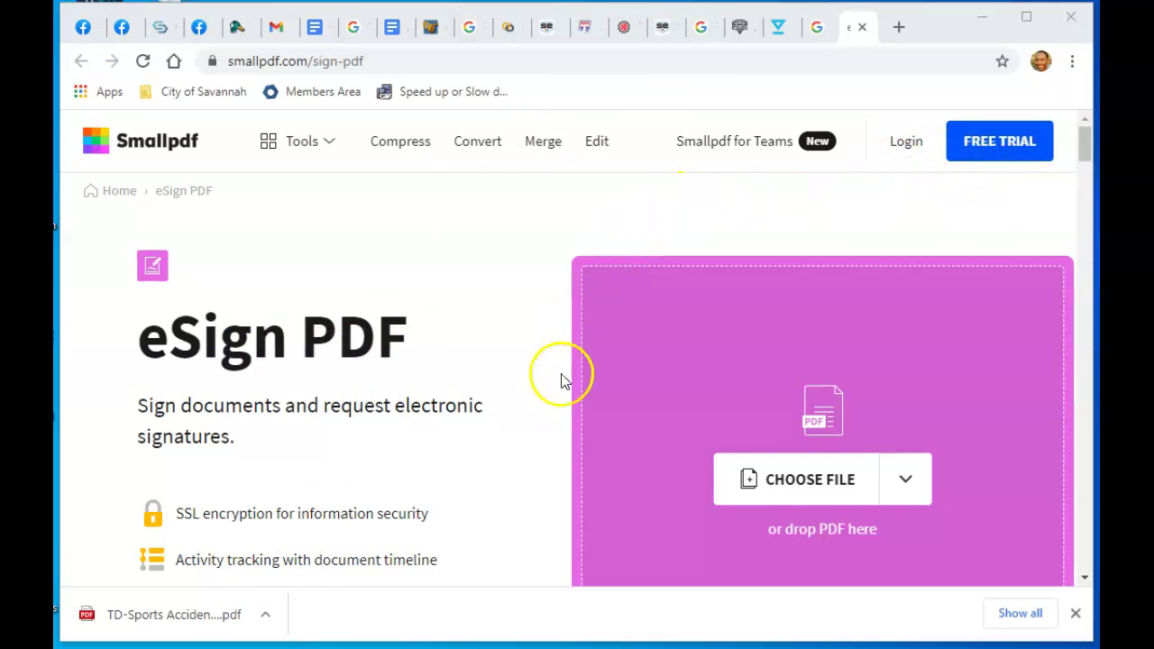
# Load 'TD-Sports Accident Waiver-signed' from Downloads and scroll to its filled signature lines
pyautogui.click(795, 484)
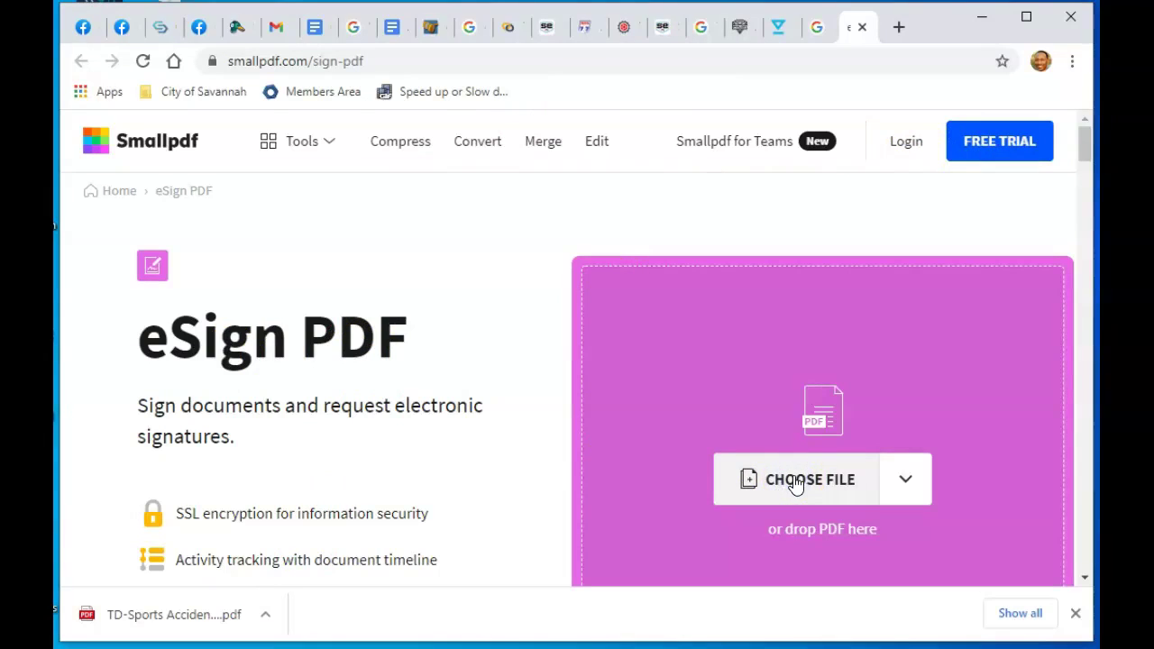
pyautogui.click(767, 482)
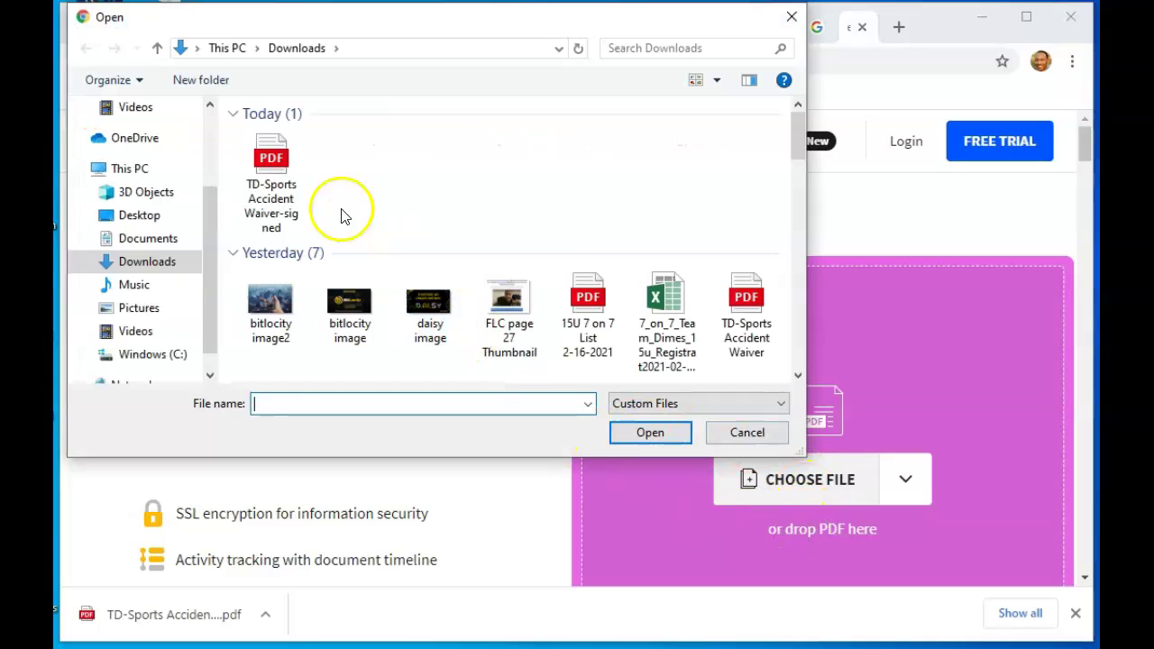
pyautogui.click(276, 163)
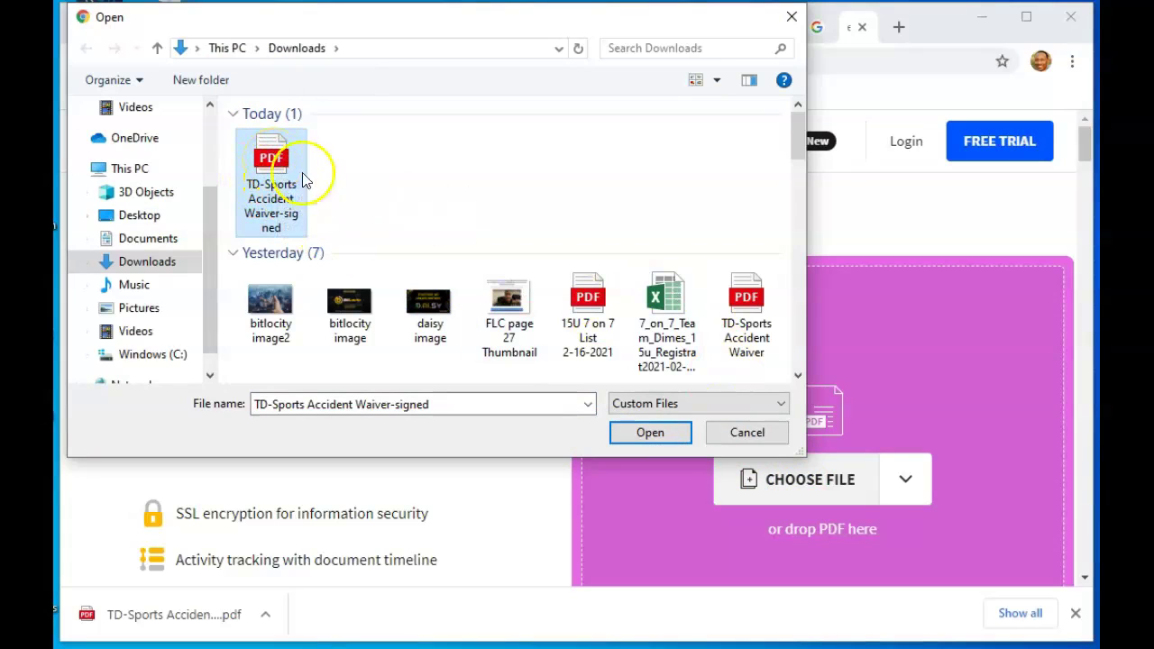
pyautogui.click(653, 433)
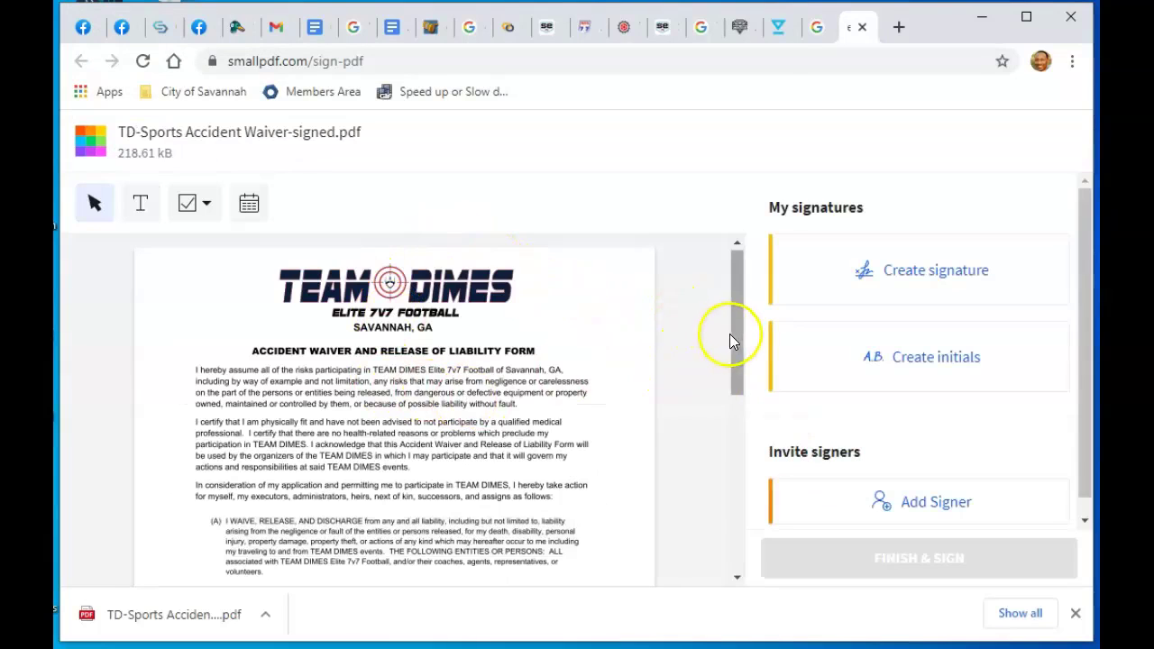
pyautogui.moveTo(736, 339); pyautogui.dragTo(742, 486)
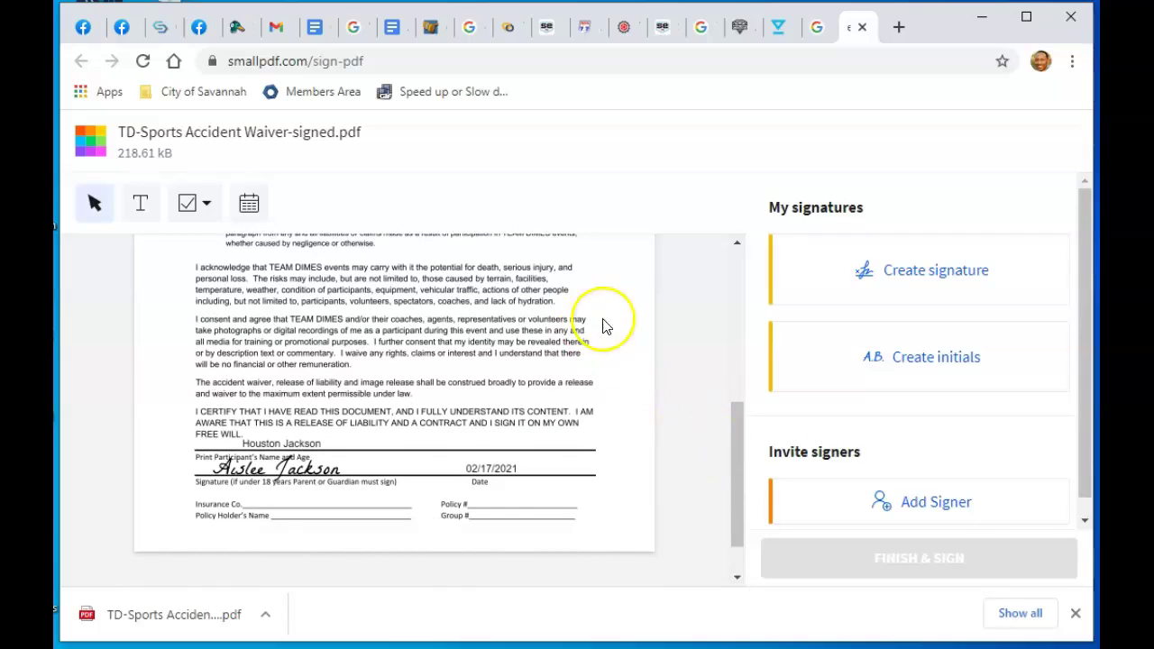
# Load the blank 'TD-Sports Accident Waiver.pdf' and scroll to its empty name and signature lines
pyautogui.click(91, 145)
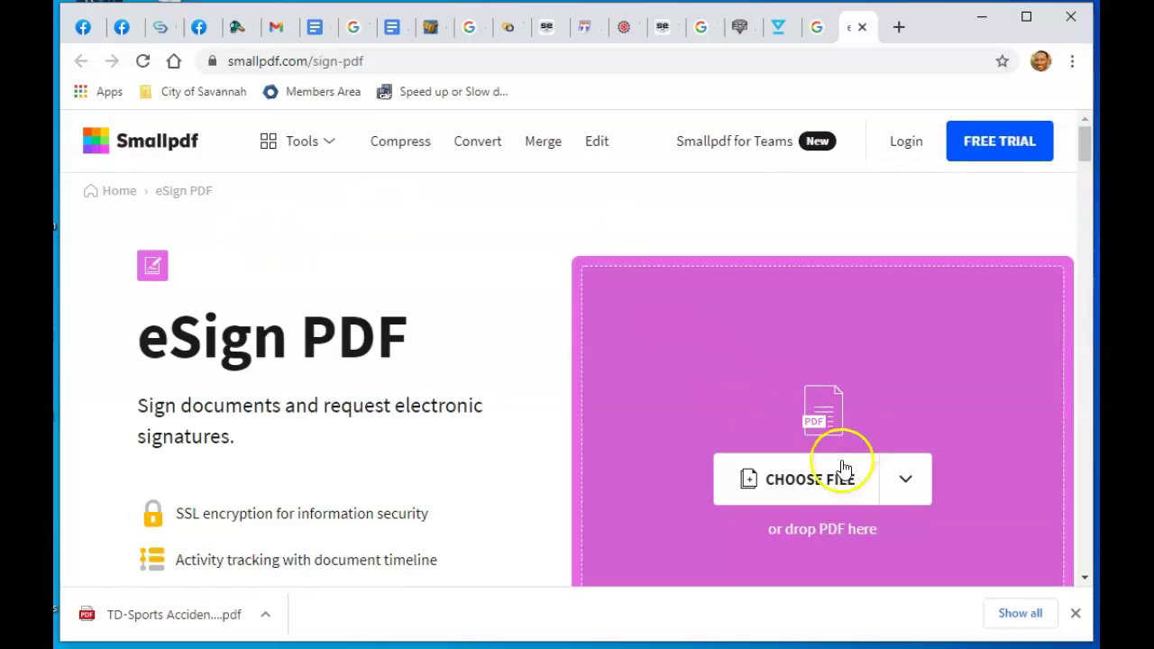
pyautogui.click(844, 467)
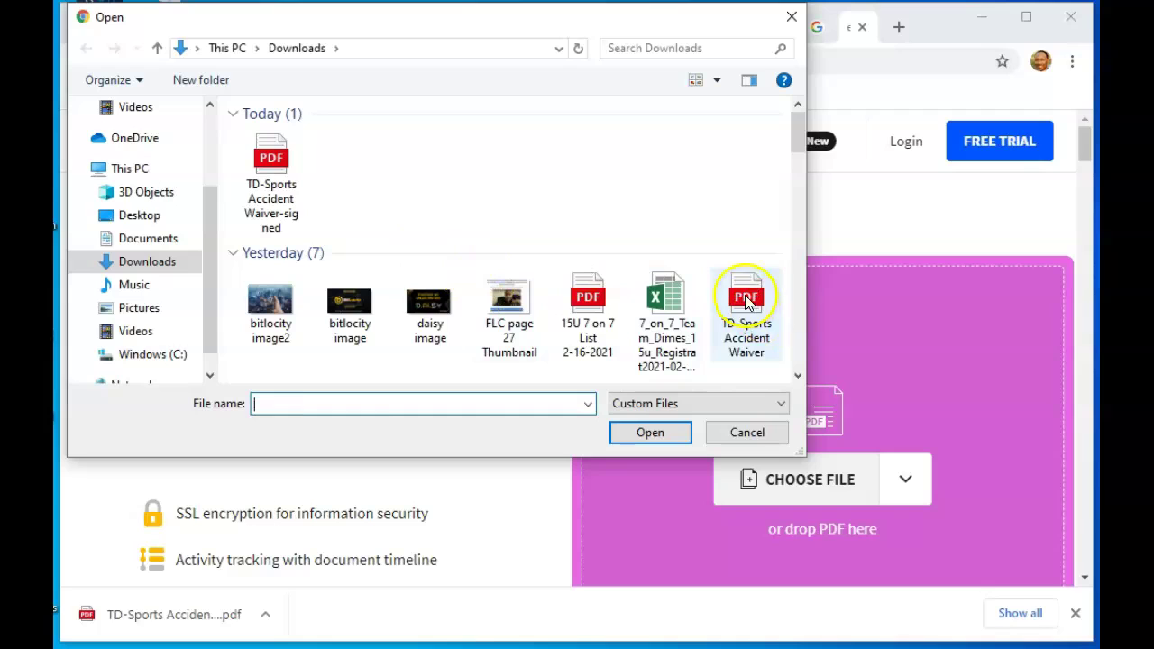
pyautogui.click(747, 307)
pyautogui.click(650, 432)
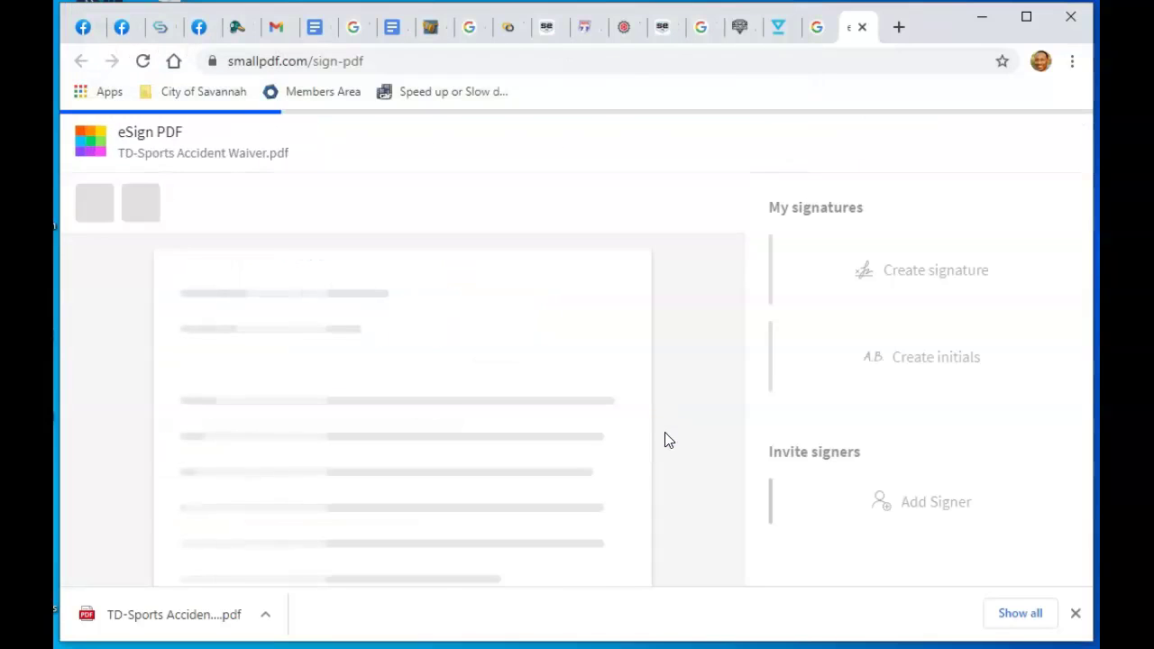
pyautogui.moveTo(740, 352); pyautogui.dragTo(739, 482)
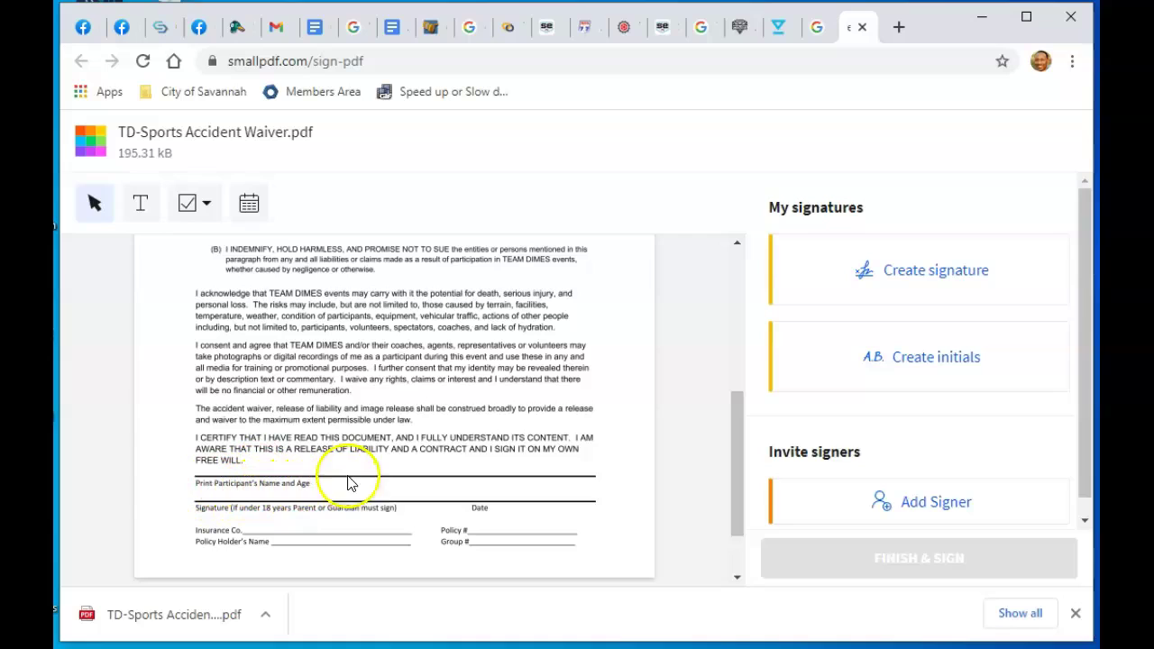
# Add a text box with the participant's name and age 15, aligned on the name line
pyautogui.click(143, 205)
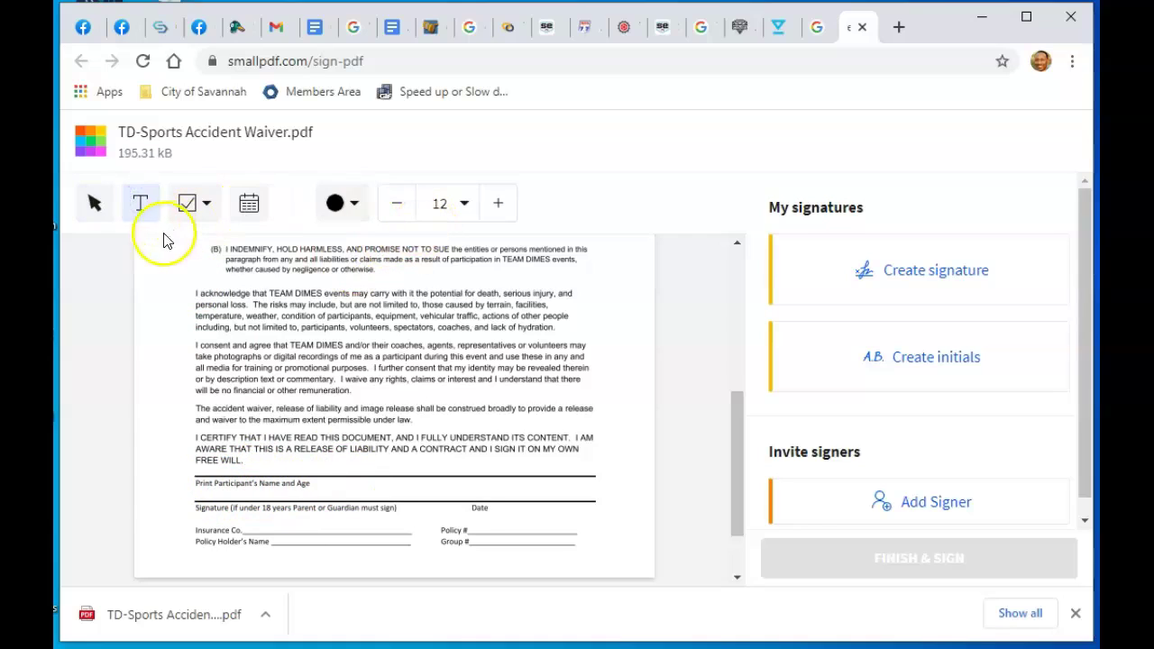
pyautogui.click(245, 473)
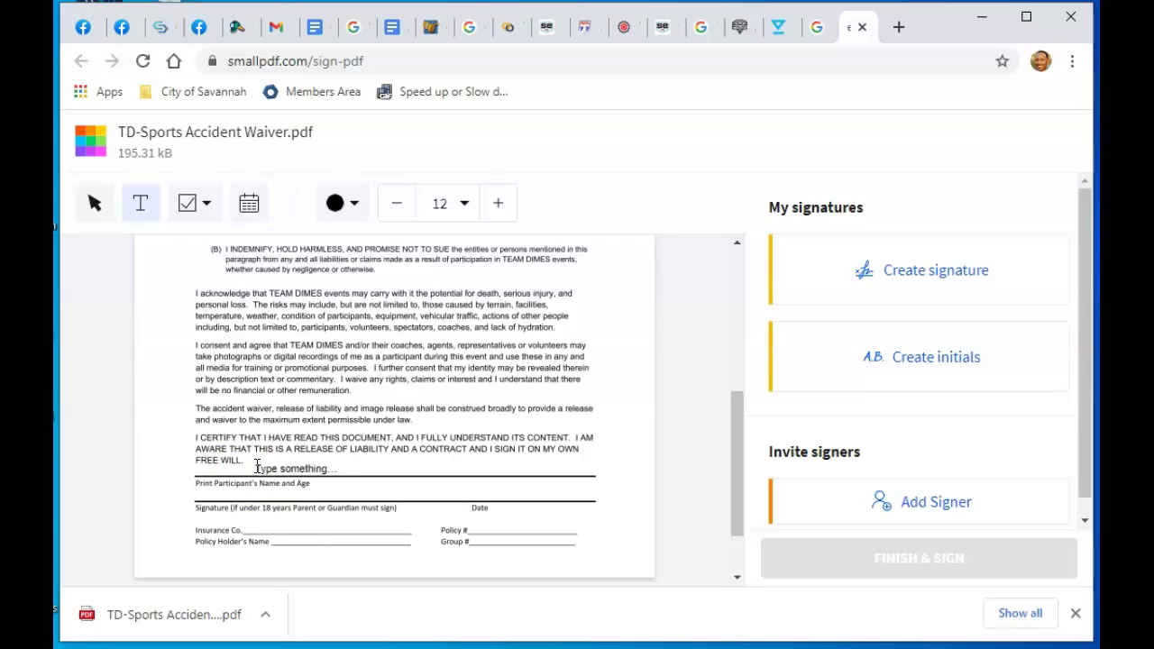
pyautogui.click(252, 464)
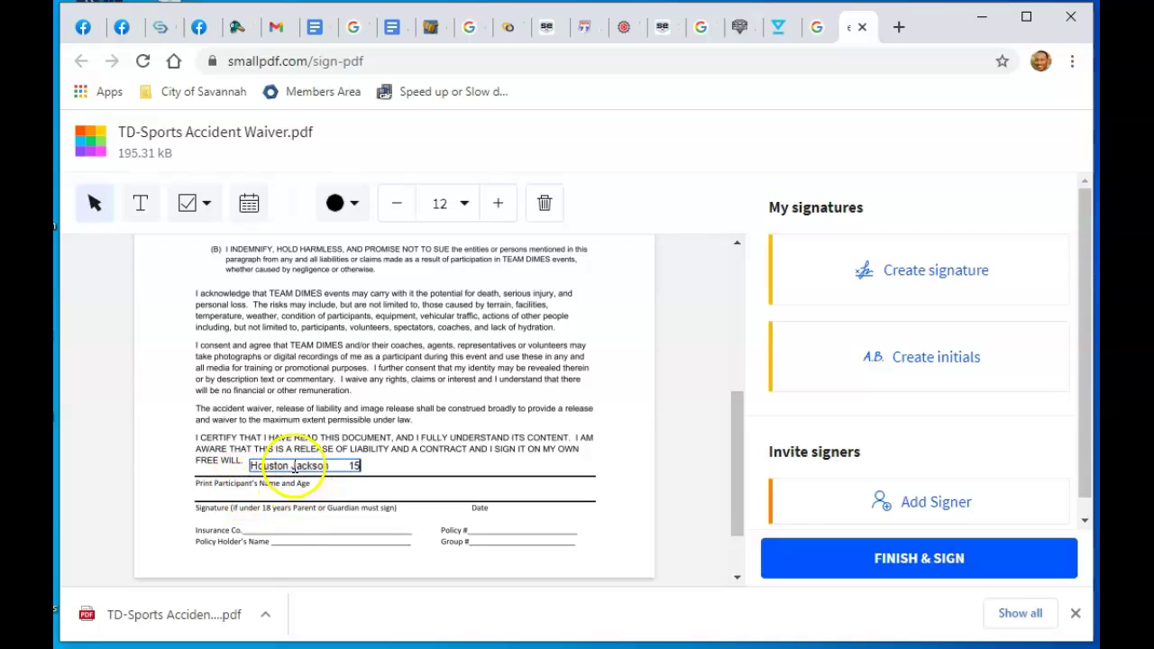
pyautogui.click(311, 460)
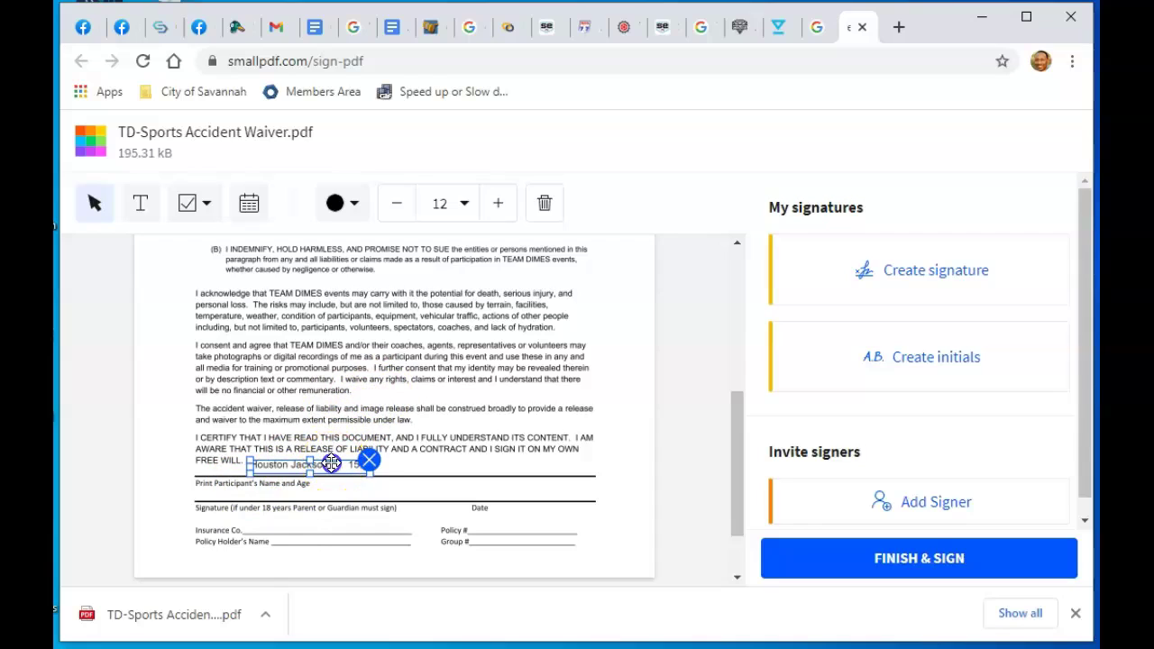
pyautogui.moveTo(331, 463); pyautogui.dragTo(321, 468)
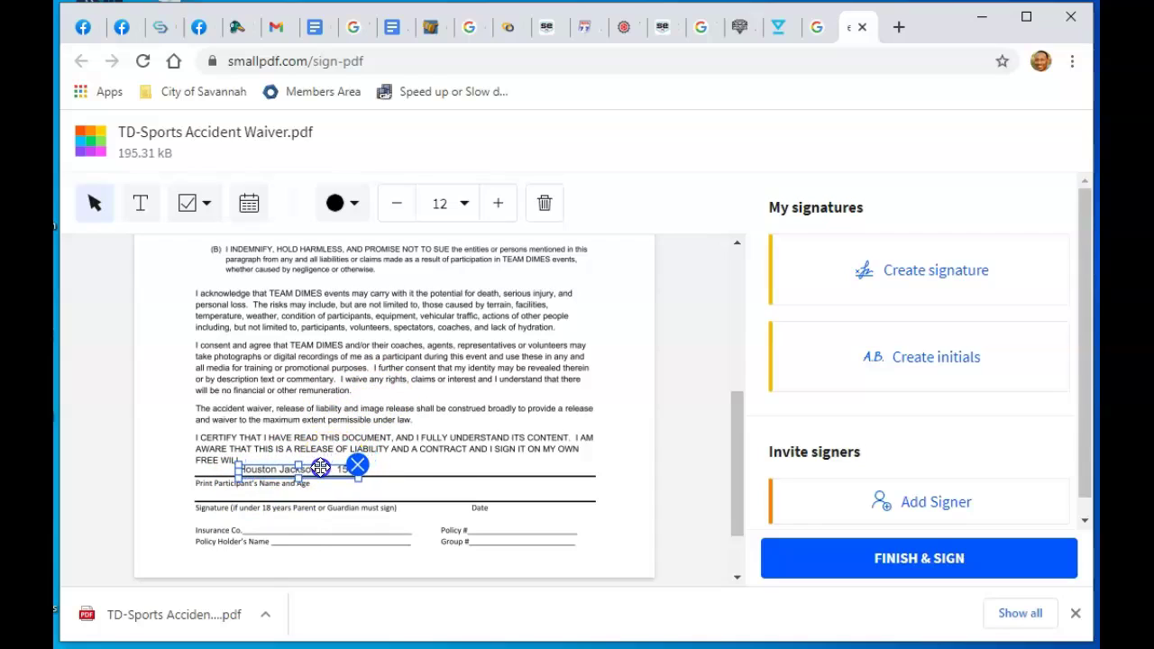
pyautogui.click(413, 463)
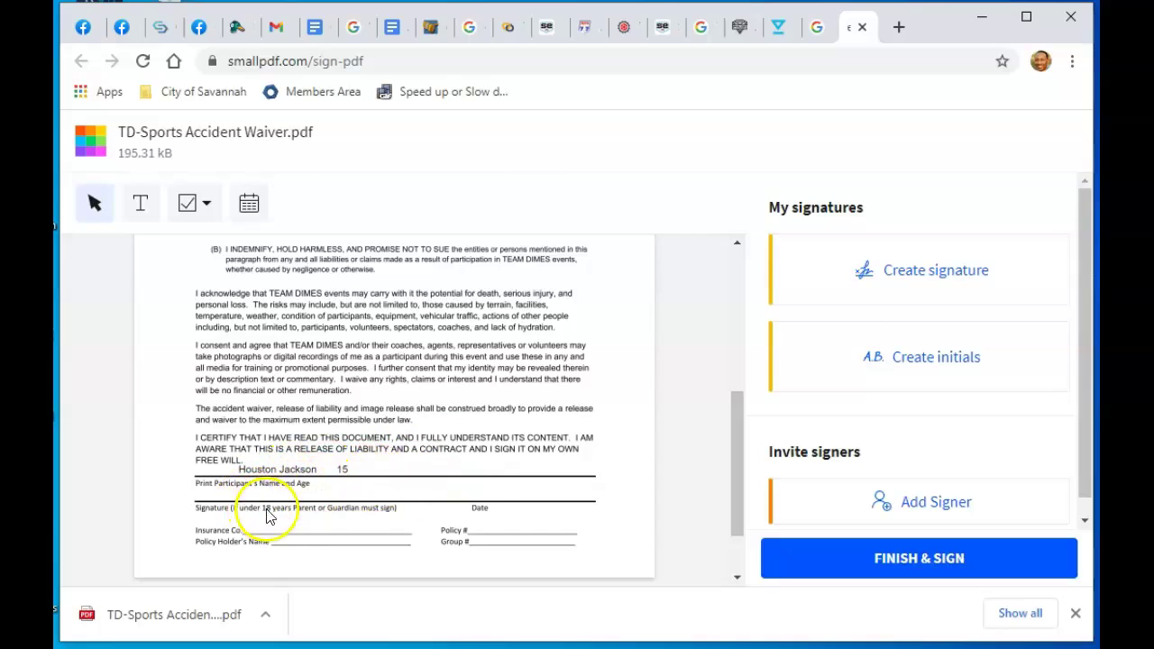
# Create a typed signature of the participant's name, correcting the final letter
pyautogui.click(919, 280)
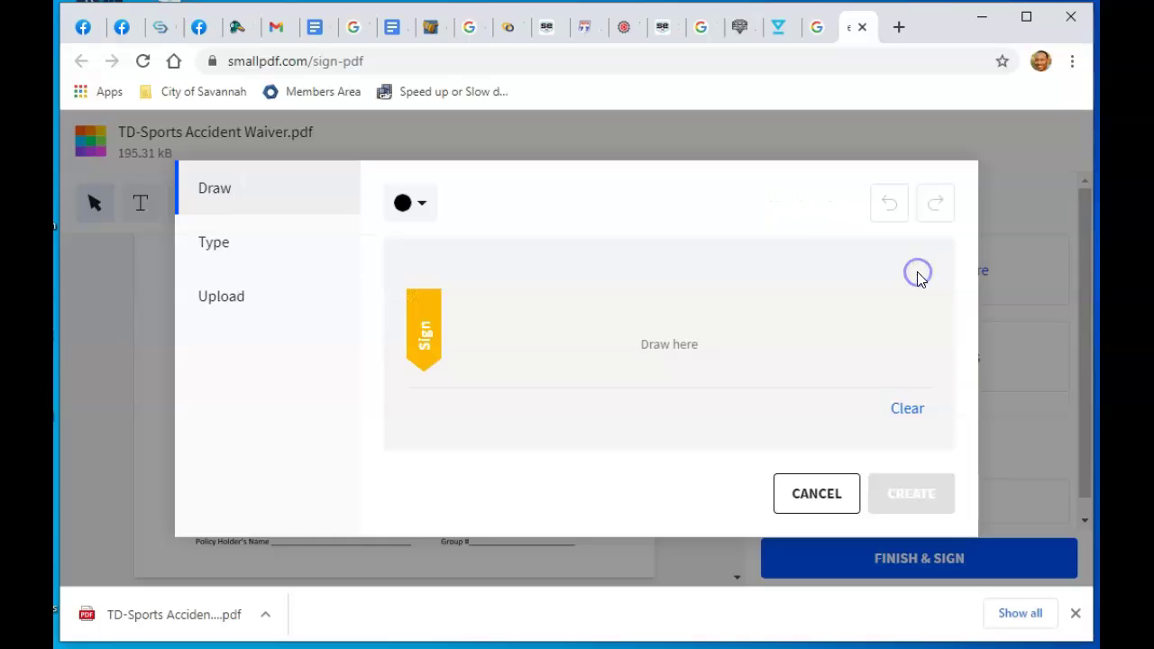
pyautogui.click(222, 249)
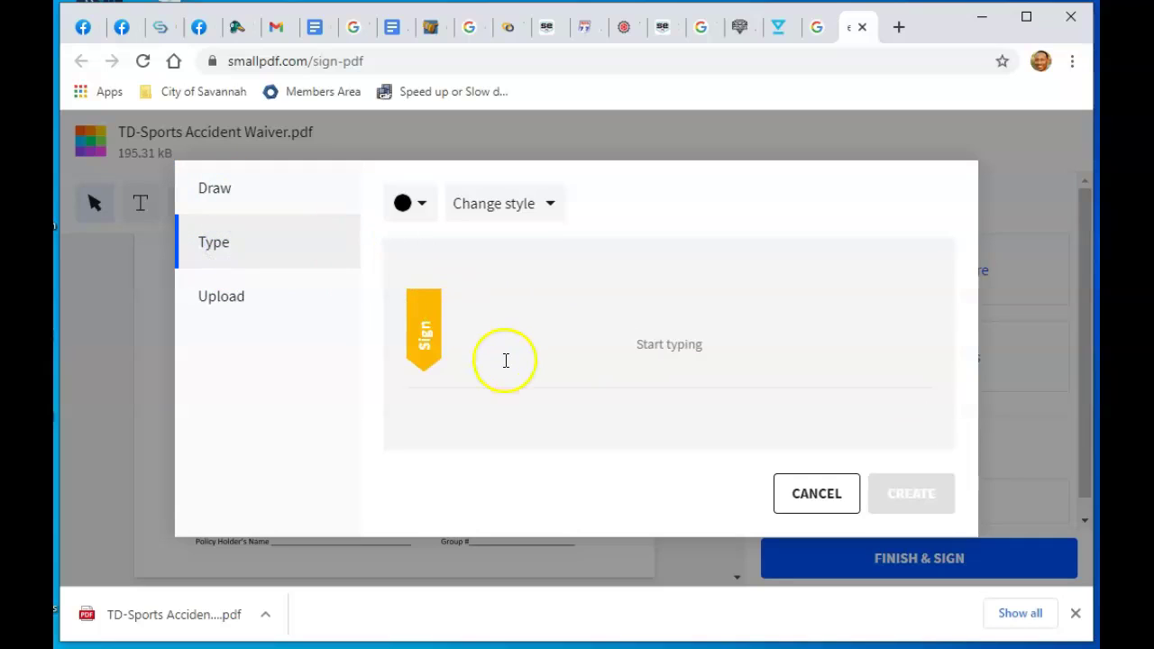
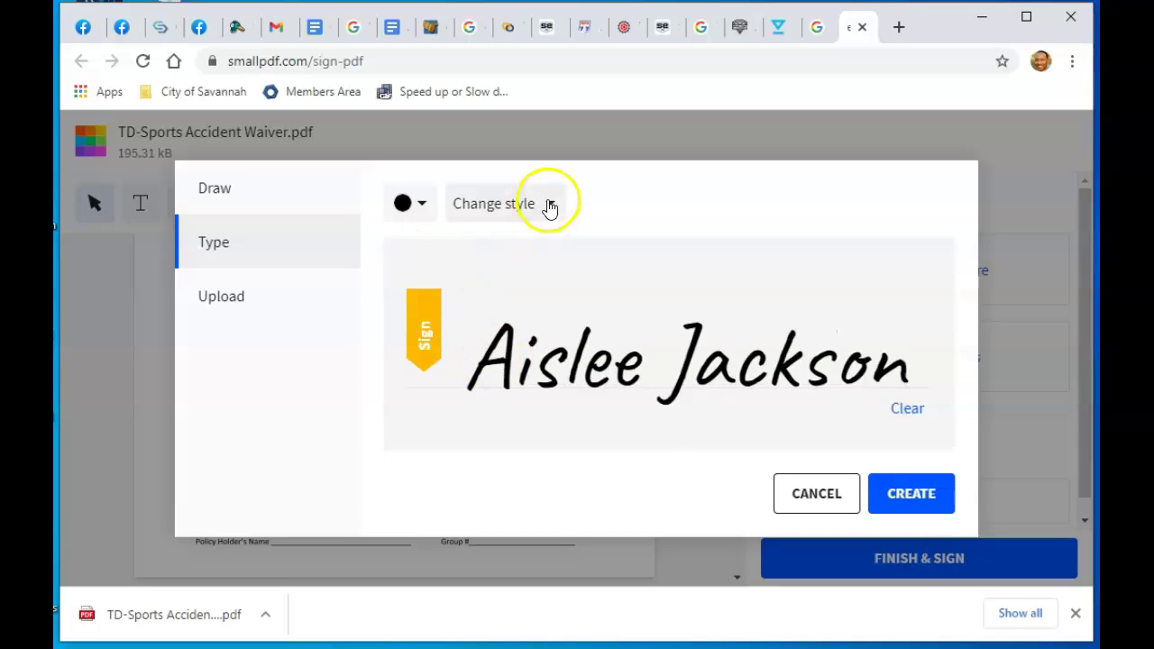
# Choose the second cursive lettering style and create the signature
pyautogui.click(549, 205)
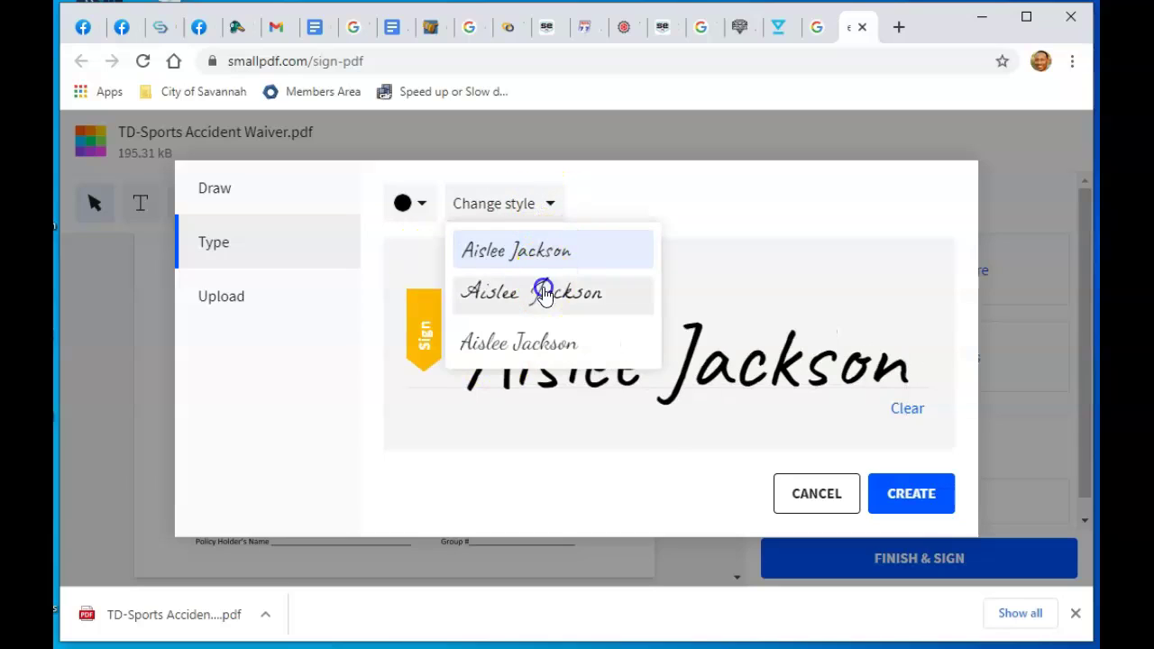
pyautogui.click(544, 289)
pyautogui.click(548, 213)
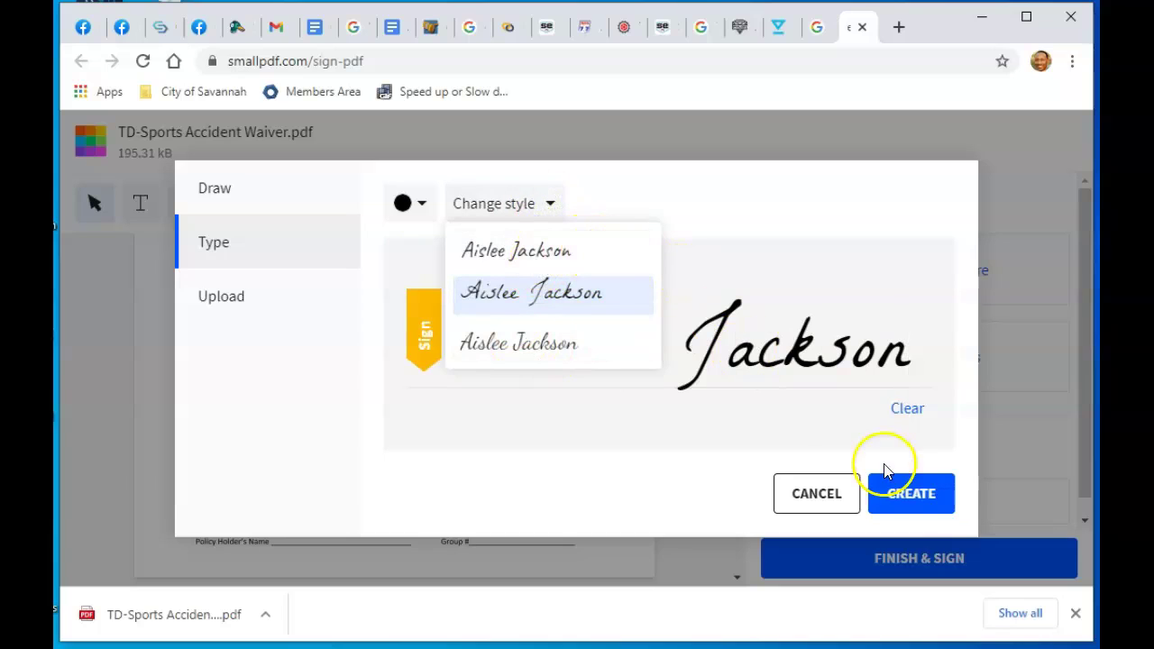
pyautogui.click(899, 493)
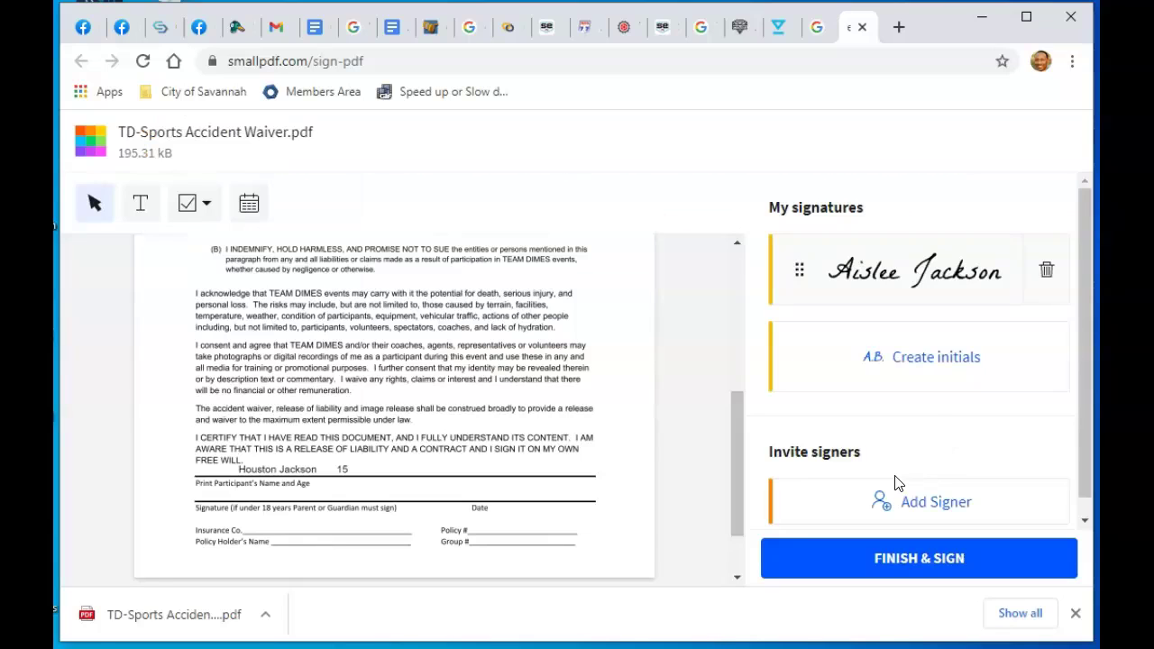
pyautogui.click(938, 263)
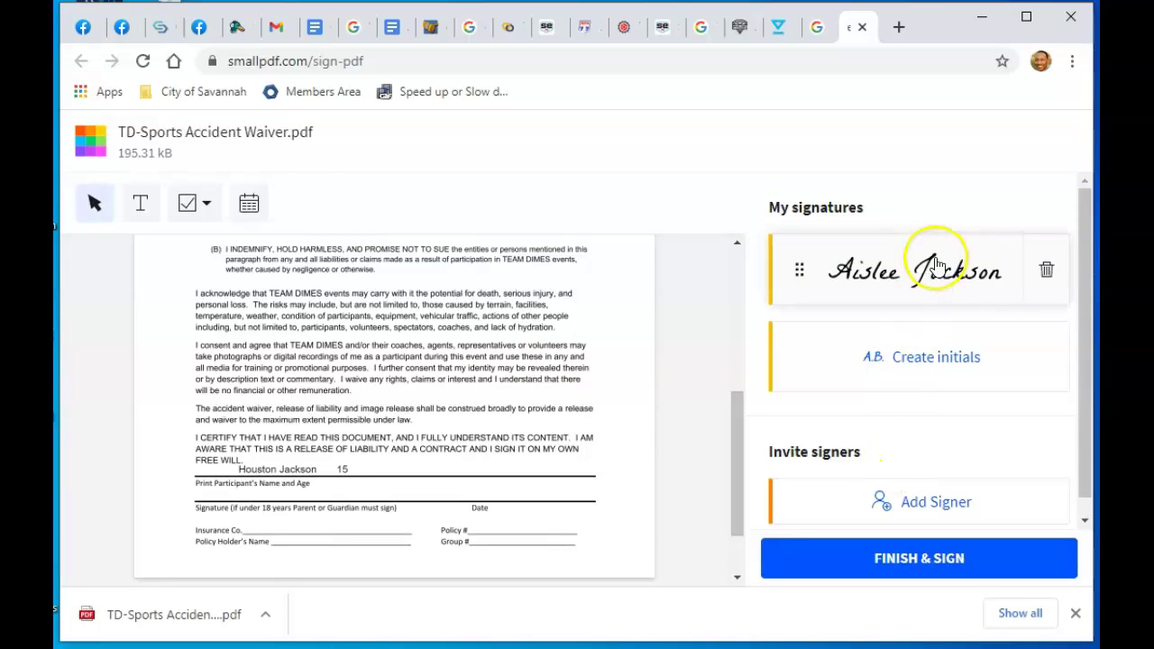
# Place the saved cursive signature on the Signature line and shrink it to fit above the line
pyautogui.click(828, 271)
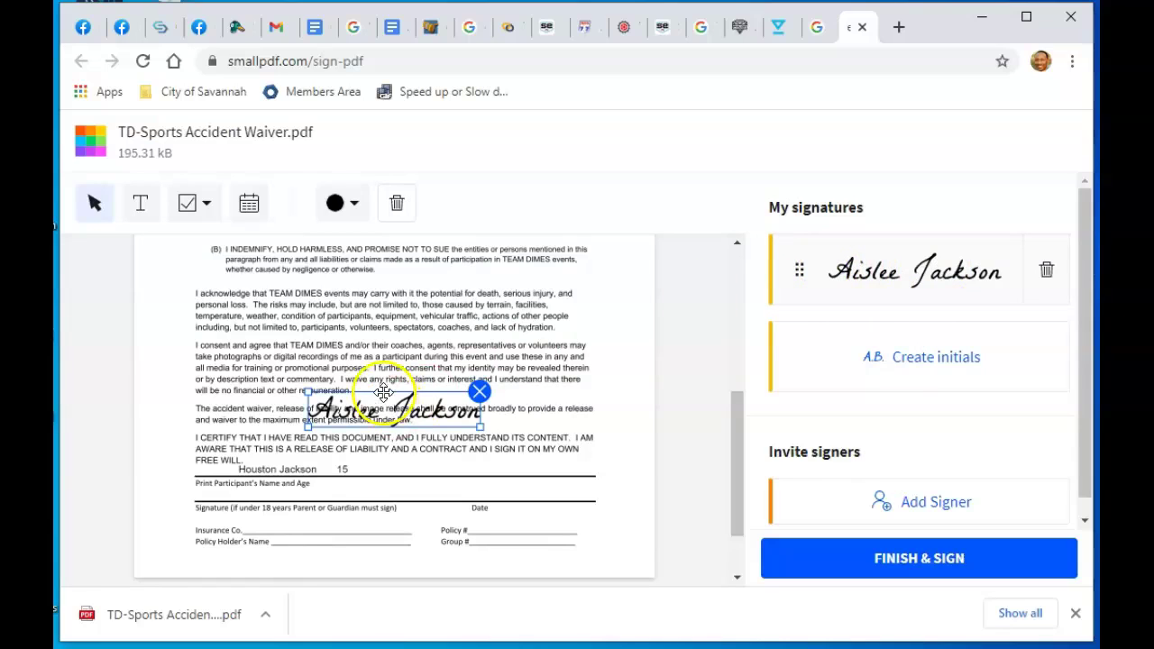
pyautogui.moveTo(382, 394)
pyautogui.mouseDown()
pyautogui.moveTo(331, 472)
pyautogui.moveTo(279, 476)
pyautogui.mouseUp()
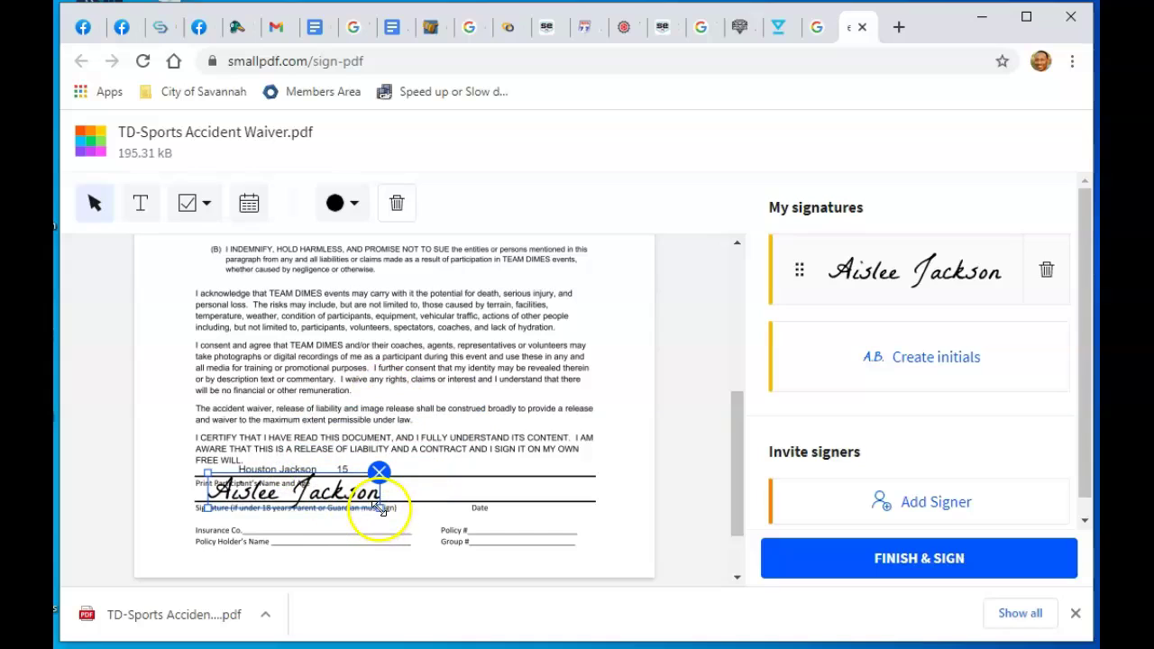
pyautogui.moveTo(380, 509); pyautogui.dragTo(349, 496)
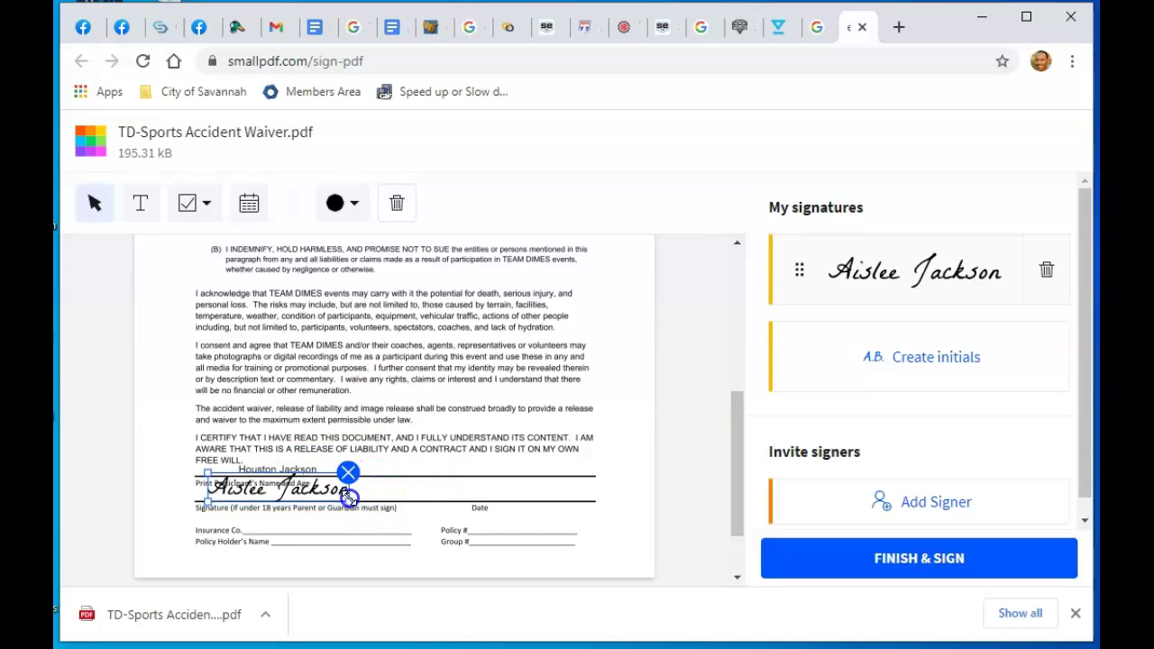
pyautogui.moveTo(207, 499); pyautogui.dragTo(248, 488)
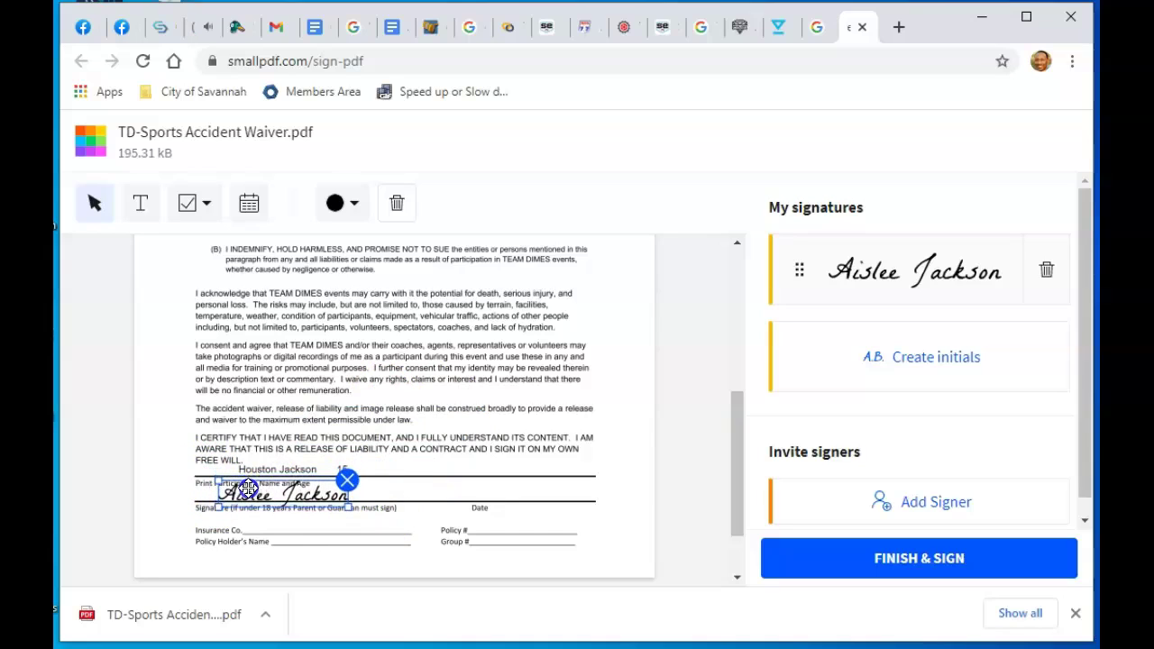
pyautogui.click(463, 491)
pyautogui.click(306, 500)
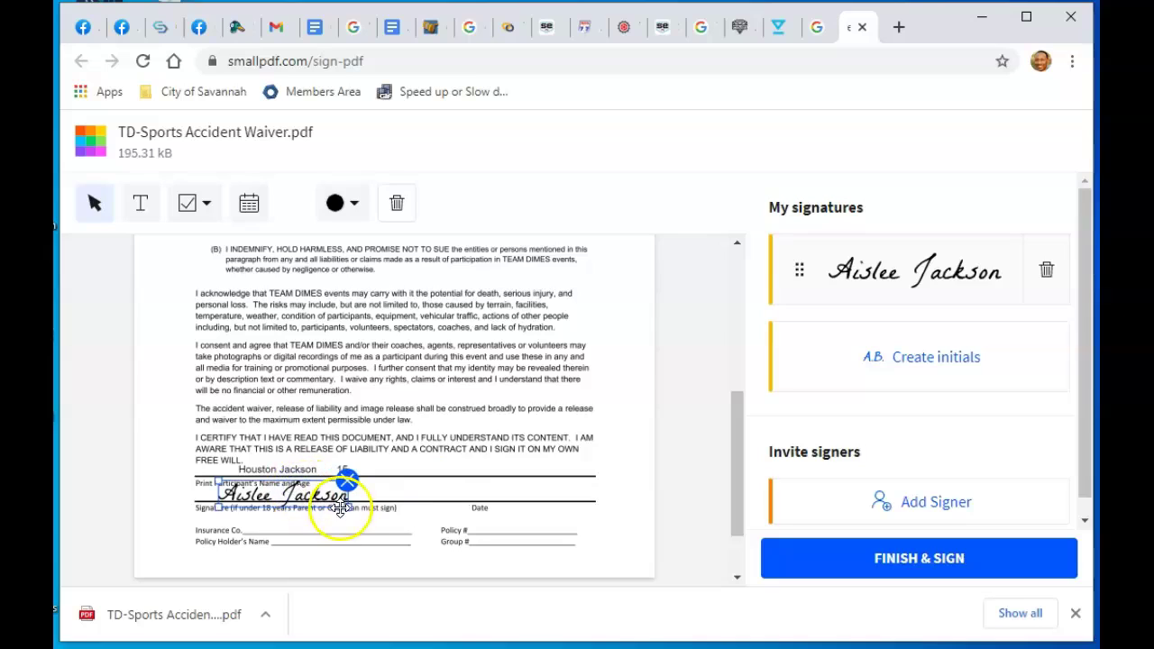
pyautogui.moveTo(351, 508); pyautogui.dragTo(300, 490)
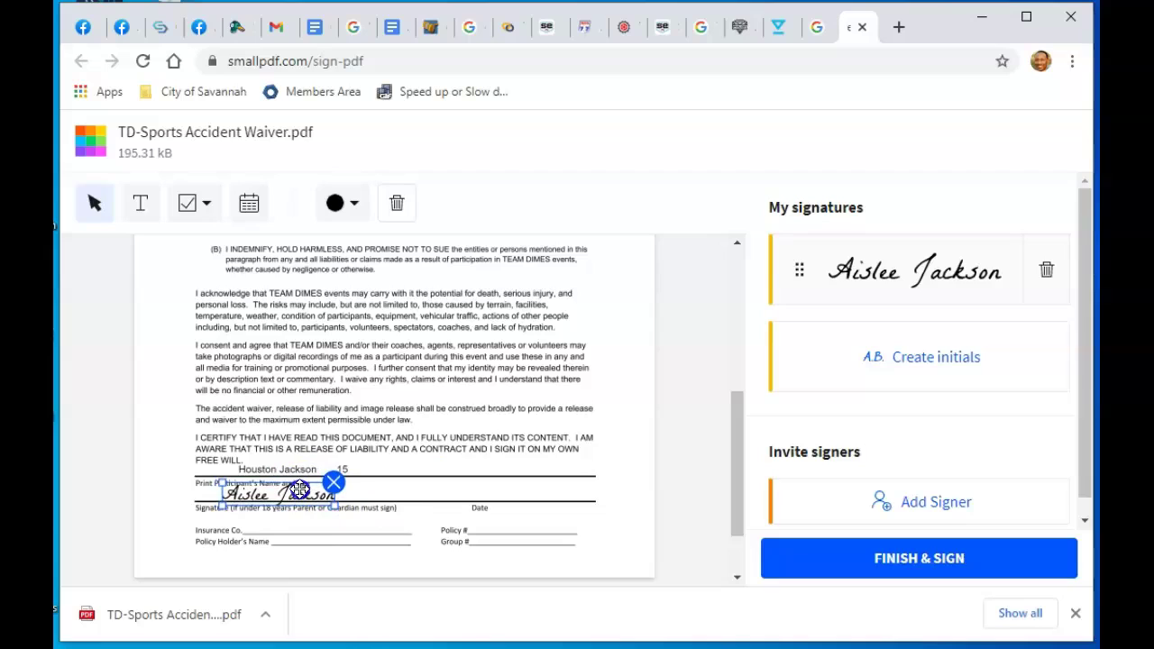
pyautogui.click(421, 484)
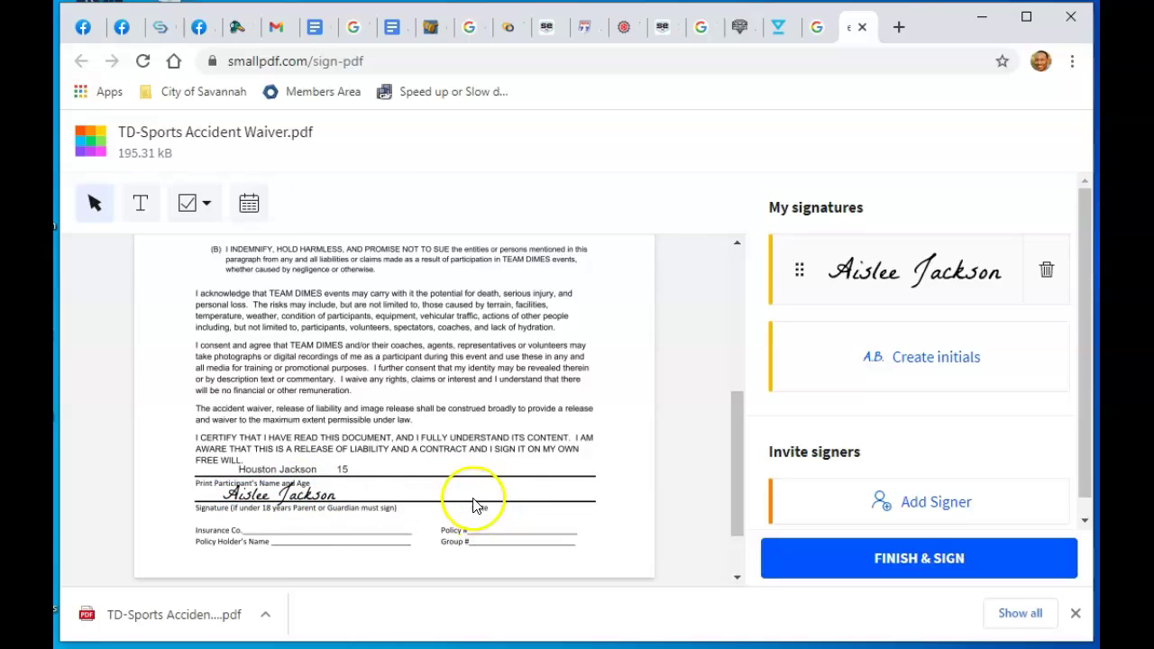
# Add the date 02/17/2021 in MM/DD/YYYY format, size 10, on the Date line
pyautogui.click(250, 205)
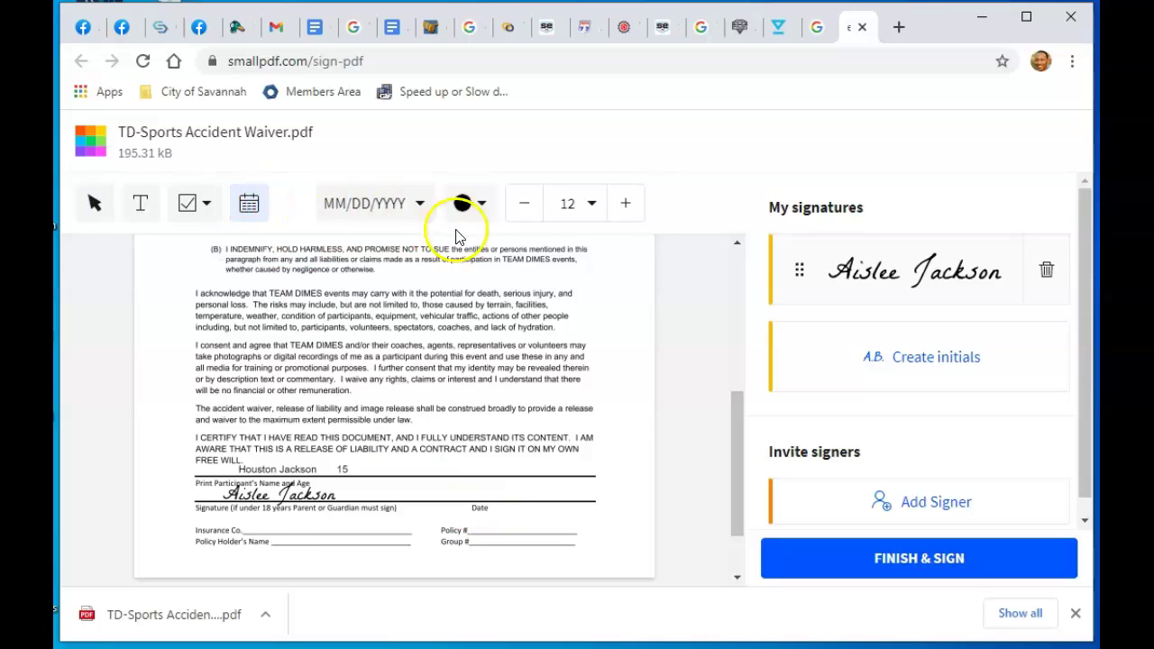
pyautogui.click(417, 205)
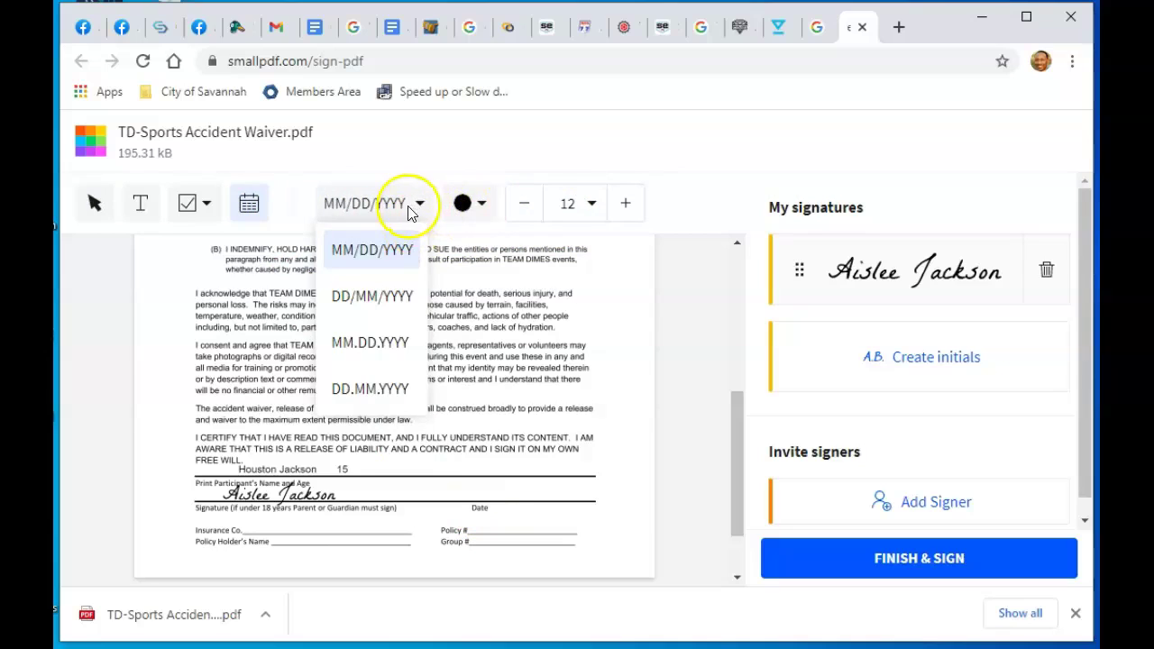
pyautogui.click(591, 205)
pyautogui.click(581, 290)
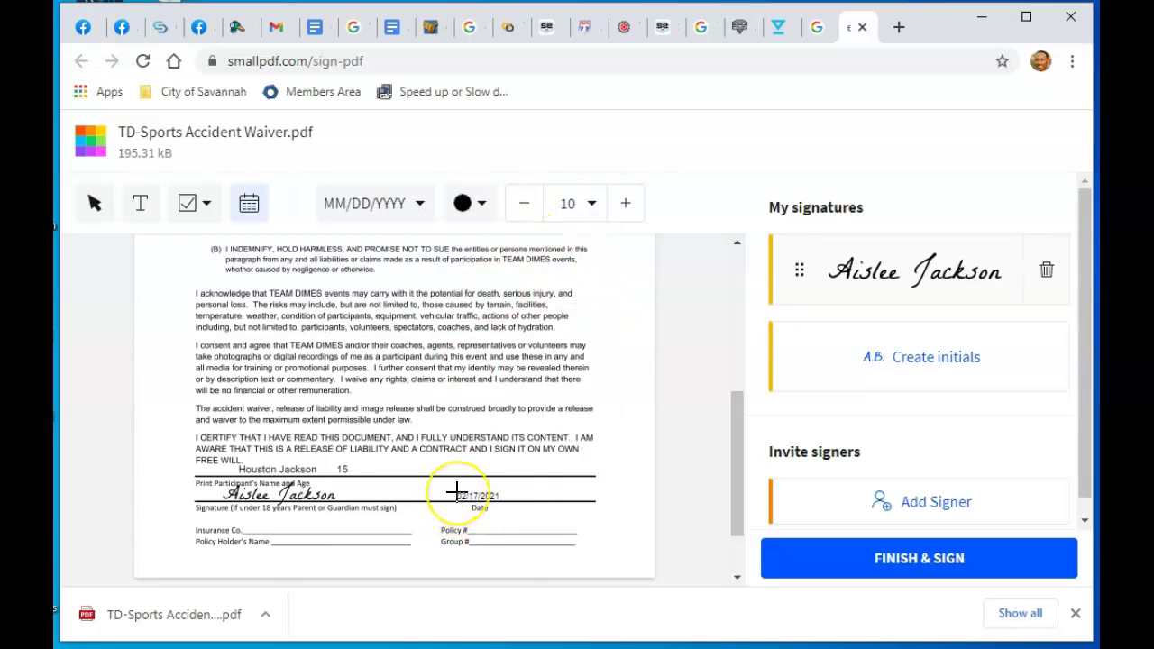
pyautogui.click(457, 492)
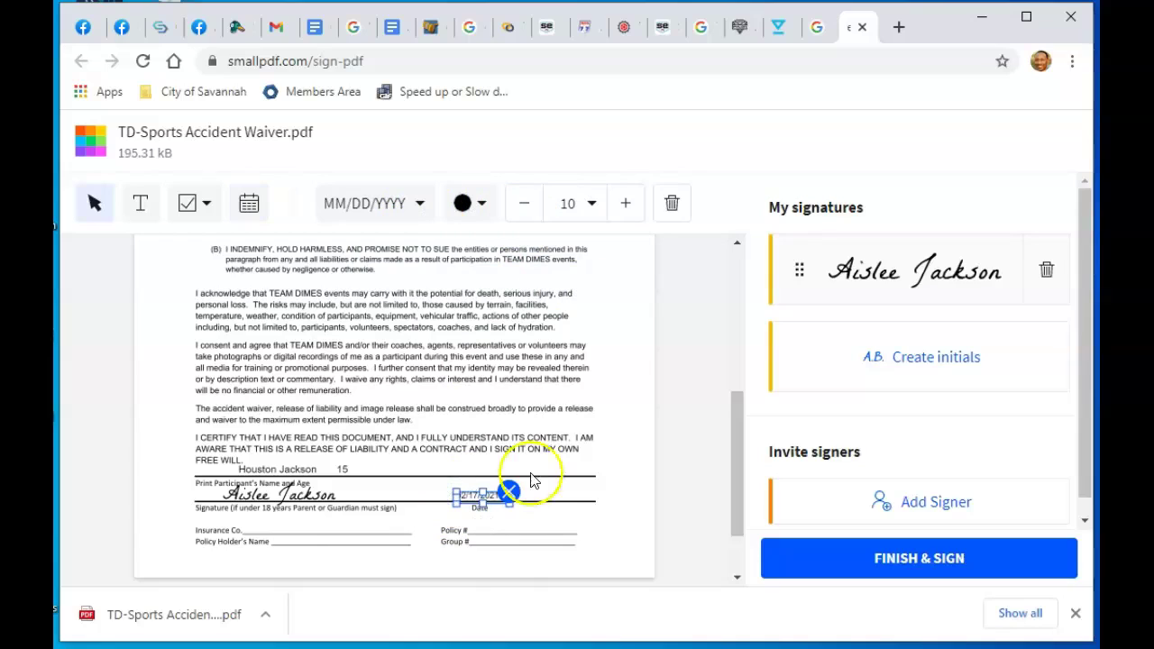
pyautogui.click(563, 473)
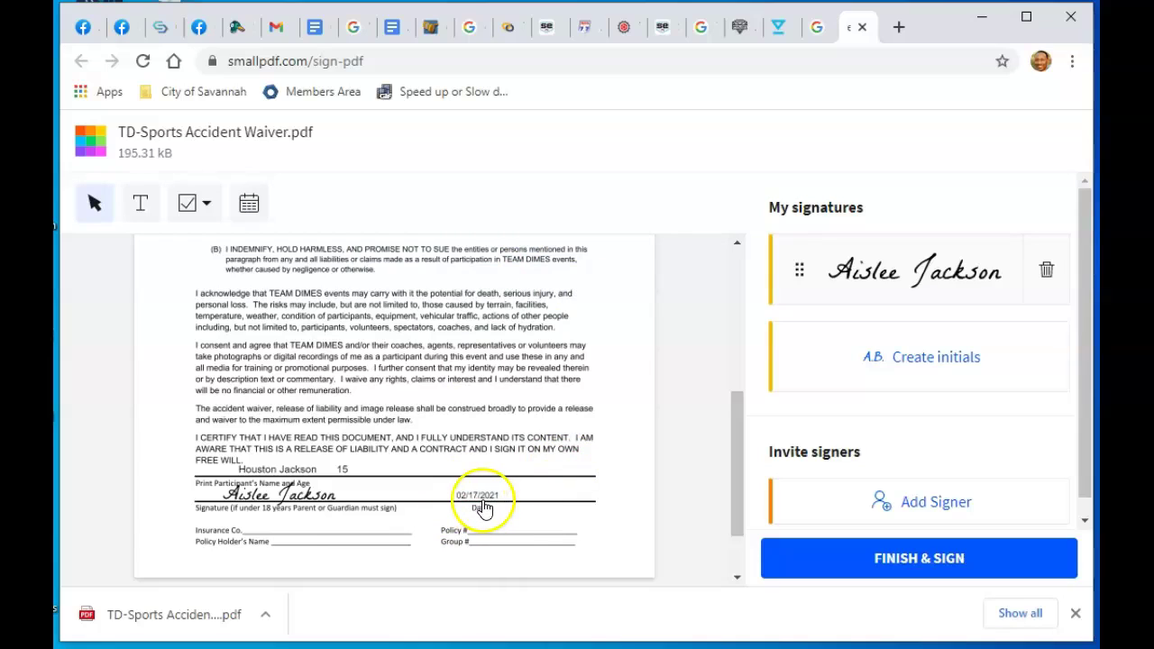
pyautogui.click(519, 494)
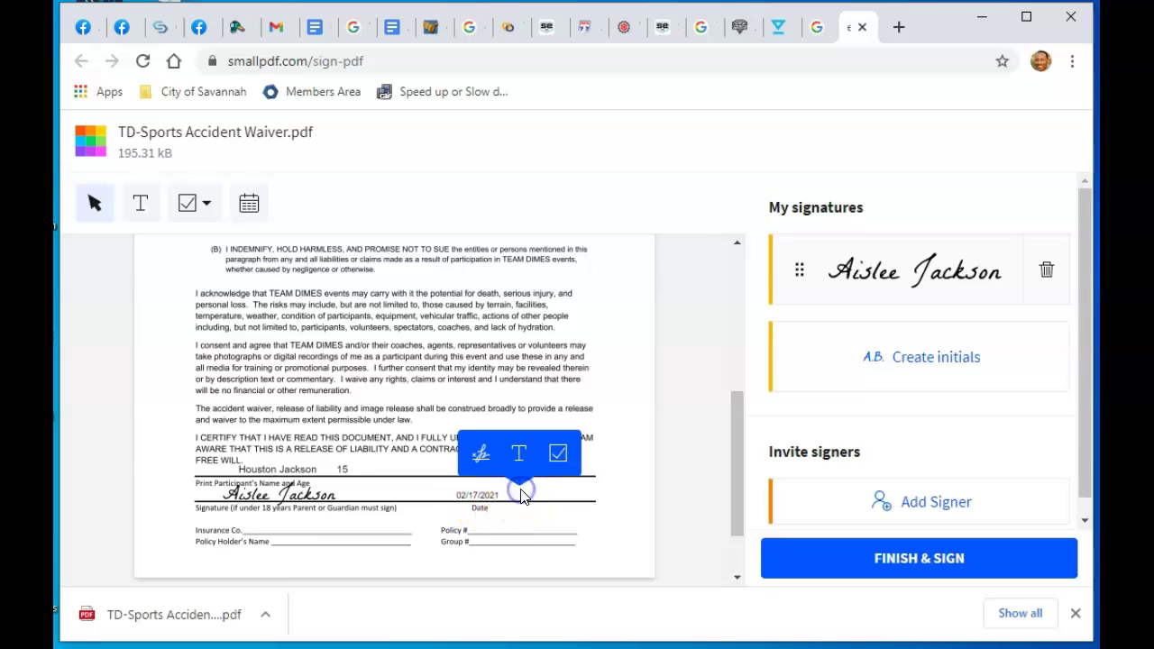
pyautogui.click(483, 492)
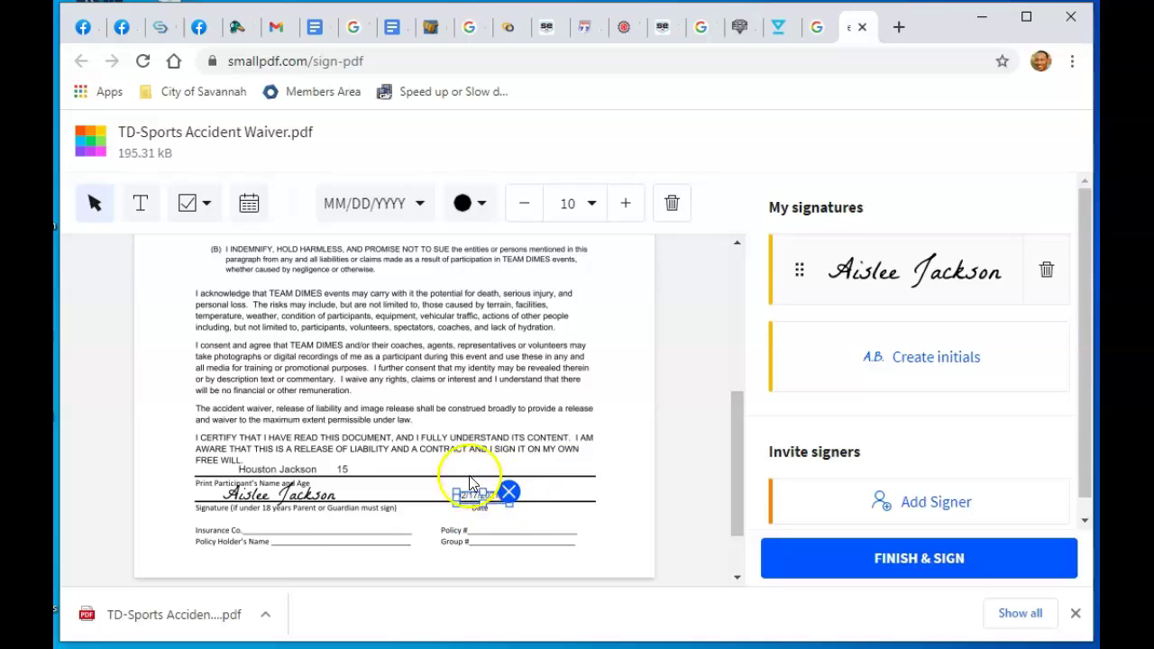
pyautogui.click(553, 487)
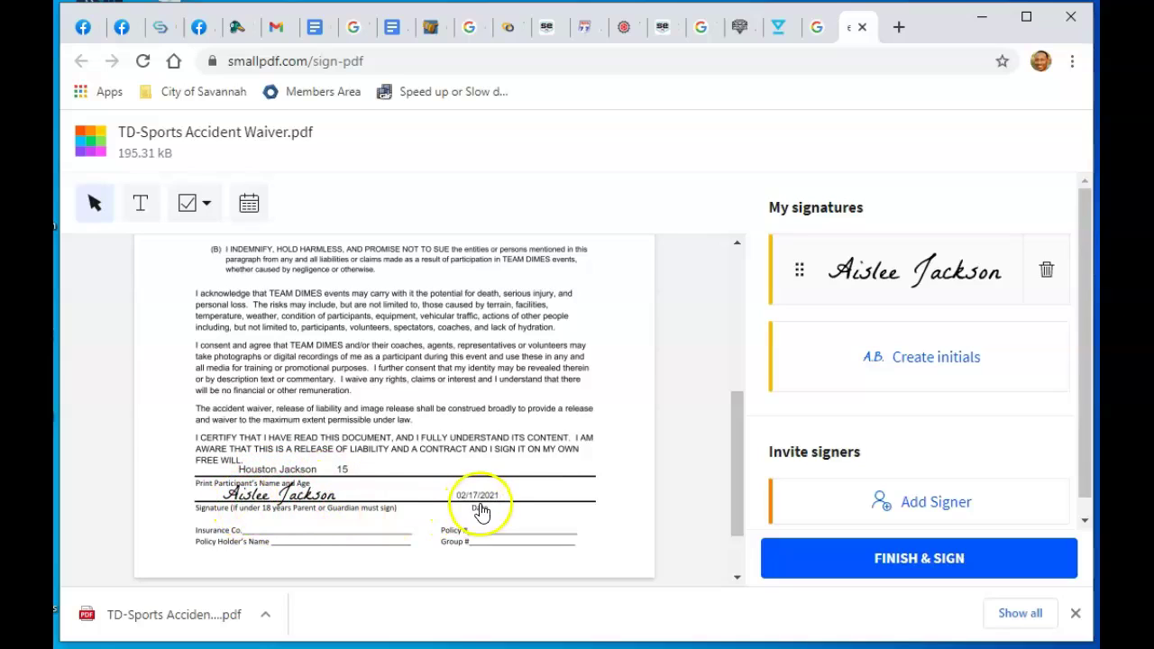
pyautogui.moveTo(737, 478)
pyautogui.mouseDown()
pyautogui.moveTo(737, 495)
pyautogui.moveTo(739, 300)
pyautogui.moveTo(741, 510)
pyautogui.moveTo(738, 476)
pyautogui.mouseUp()
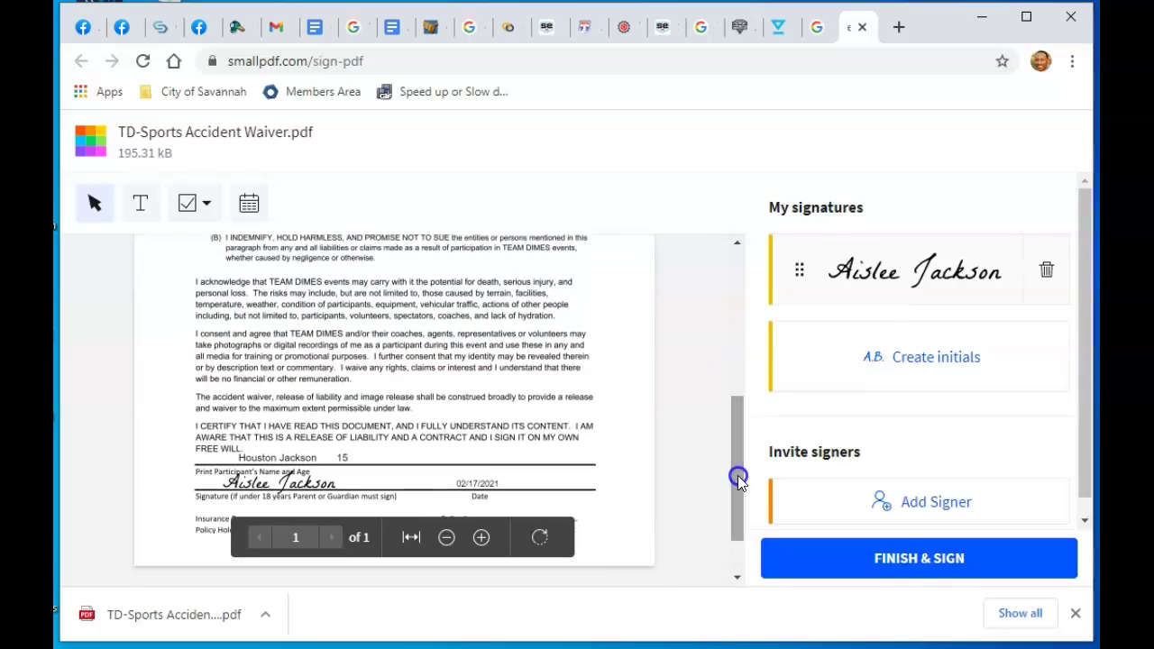
# Finish and sign the waiver, then bring up the SAVE options
pyautogui.click(921, 561)
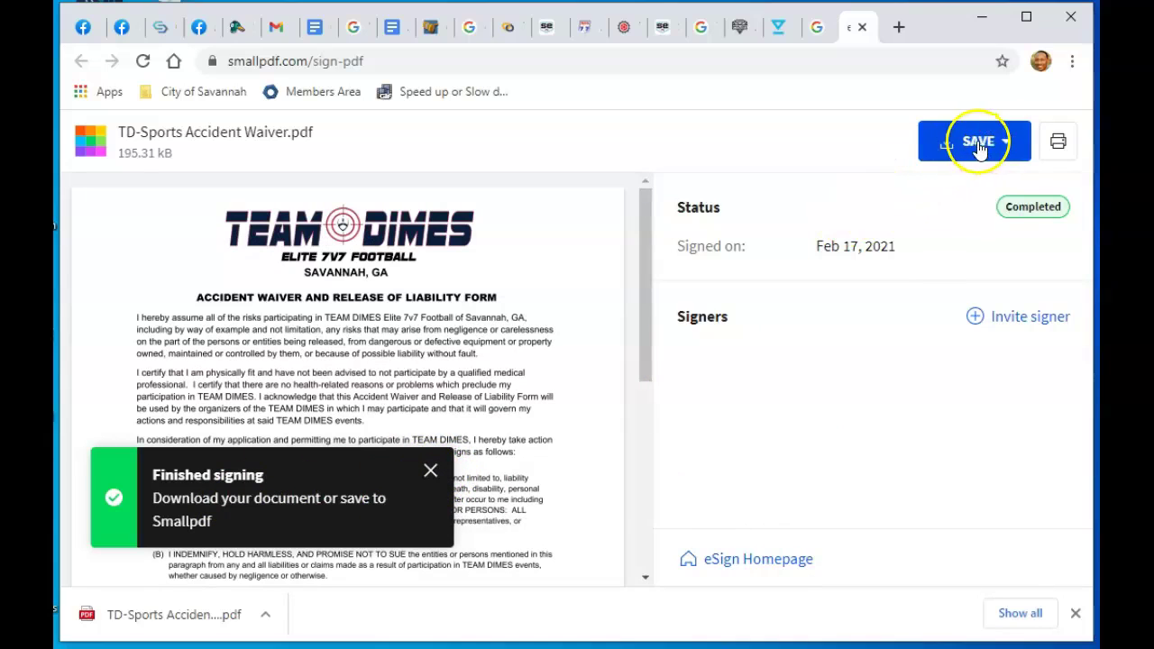
pyautogui.click(1007, 144)
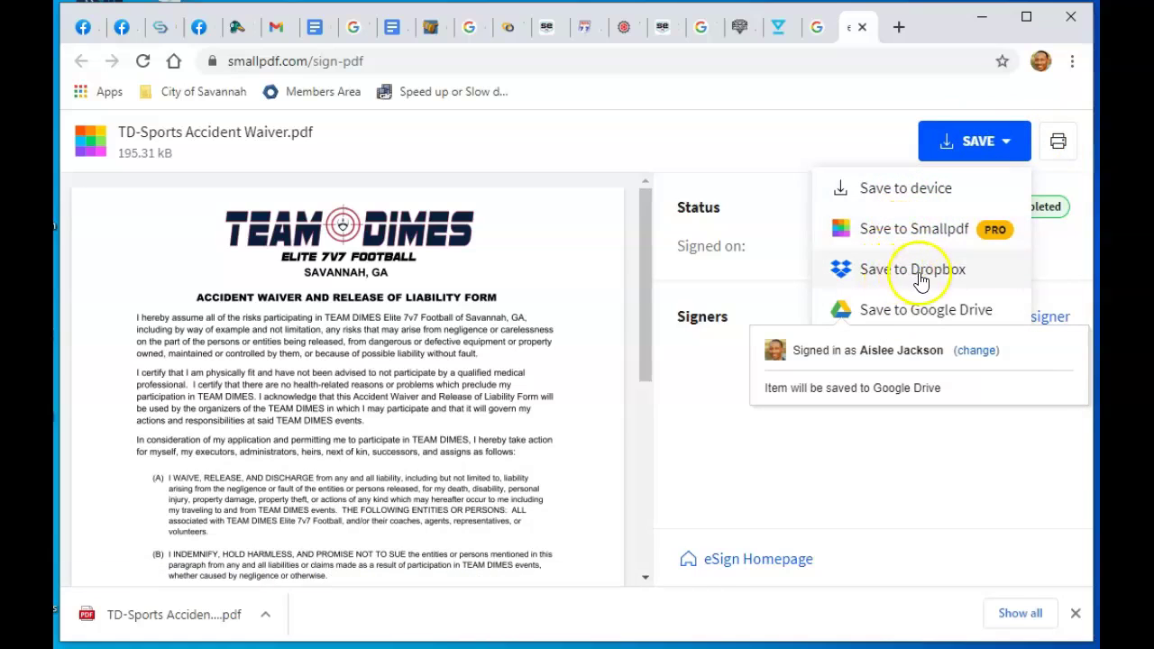
# Save the signed TD-Sports Accident Waiver.pdf to the device
pyautogui.click(892, 199)
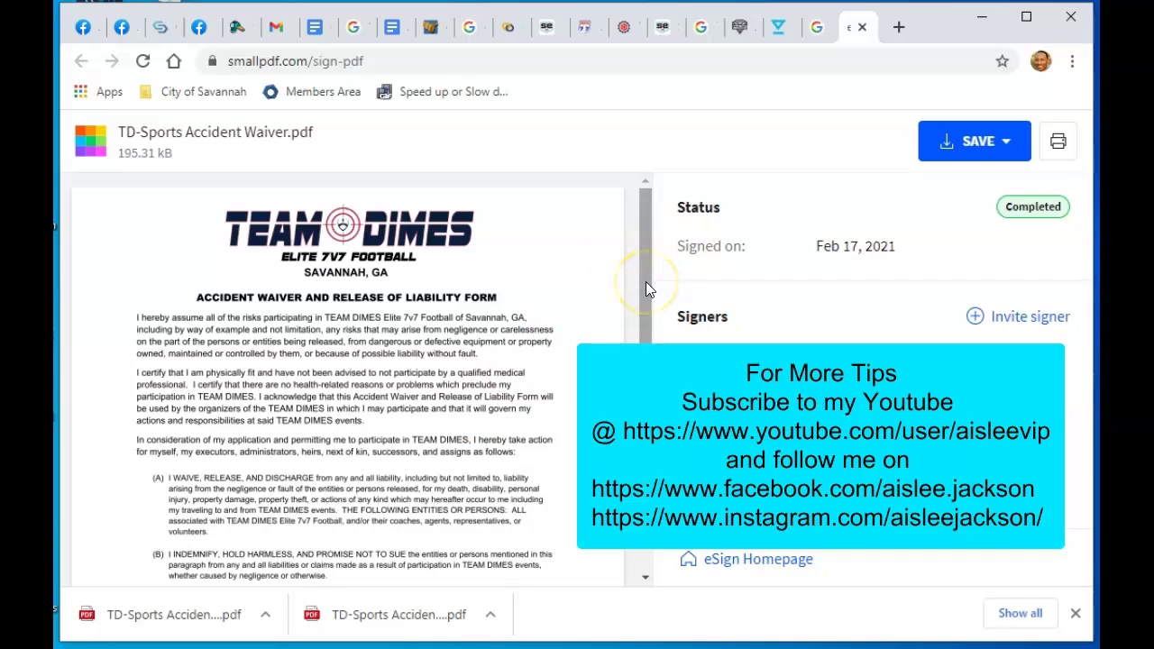
pyautogui.moveTo(646, 283)
pyautogui.mouseDown()
pyautogui.moveTo(641, 352)
pyautogui.moveTo(649, 270)
pyautogui.mouseUp()
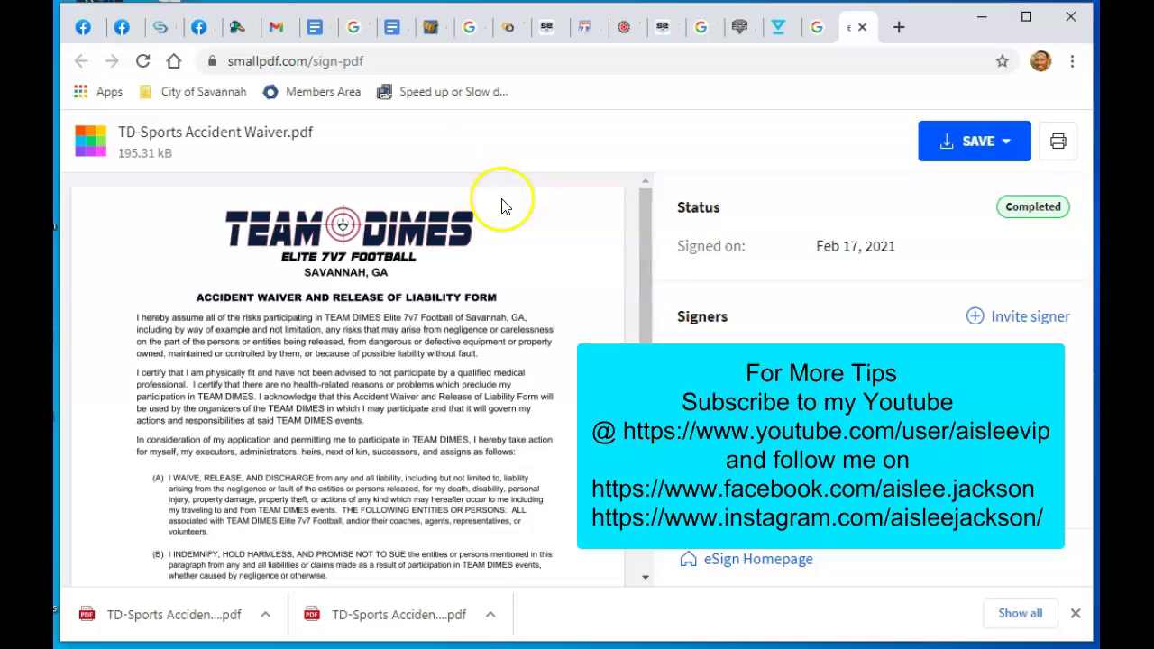
pyautogui.moveTo(646, 317); pyautogui.dragTo(646, 363)
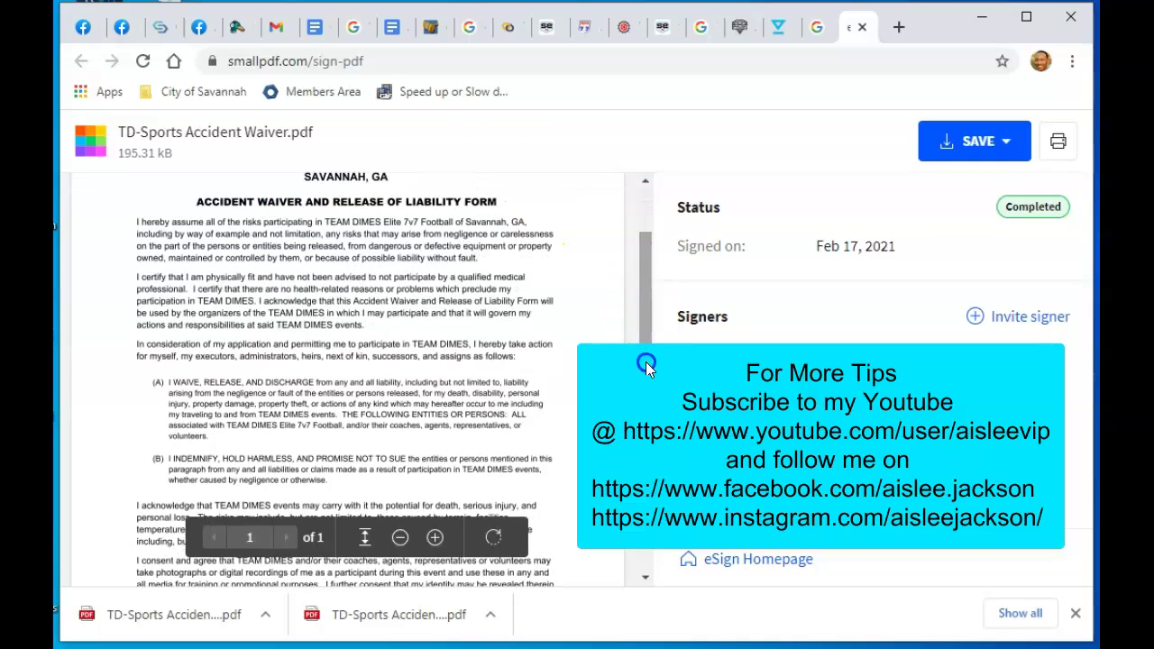